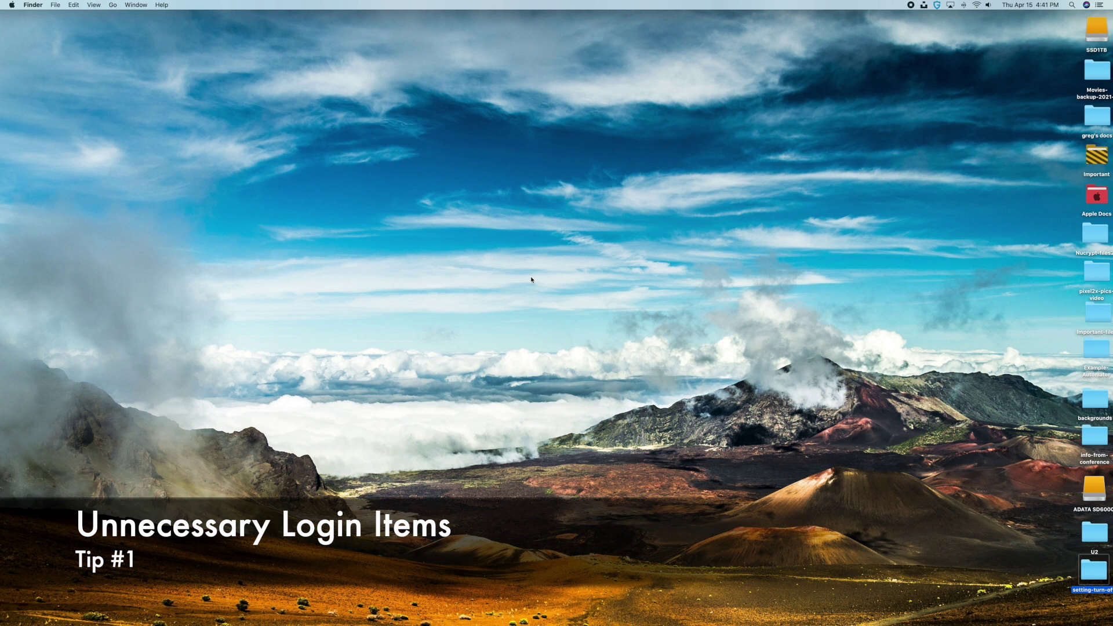
- Show the current user's Login Items in Users & Groups and select Android File Transfer Agent
left_click(10, 7)
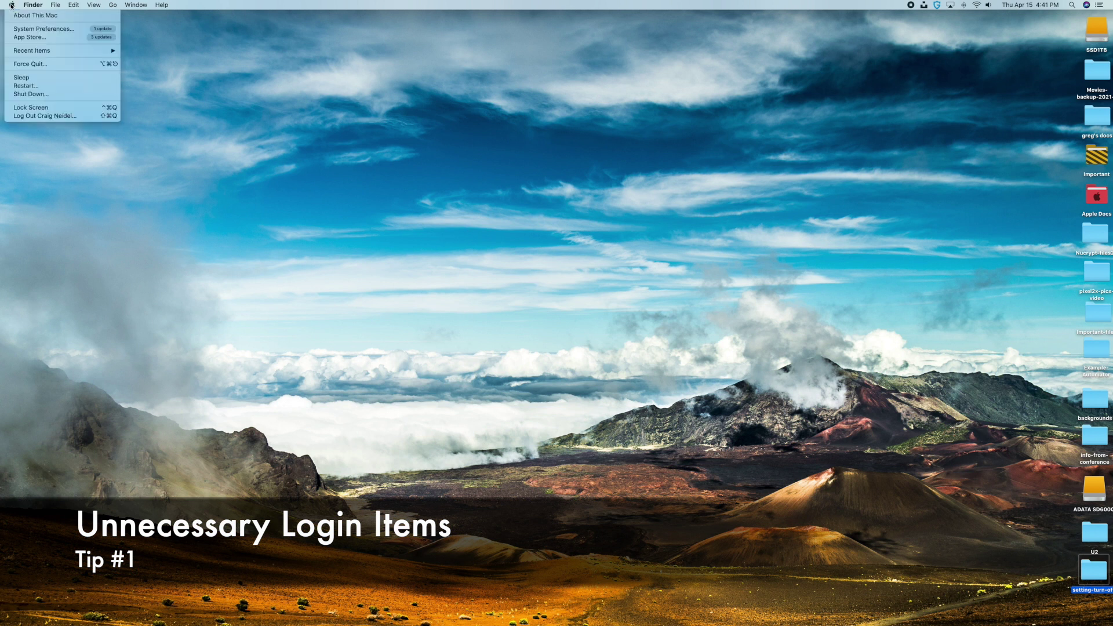
left_click(22, 30)
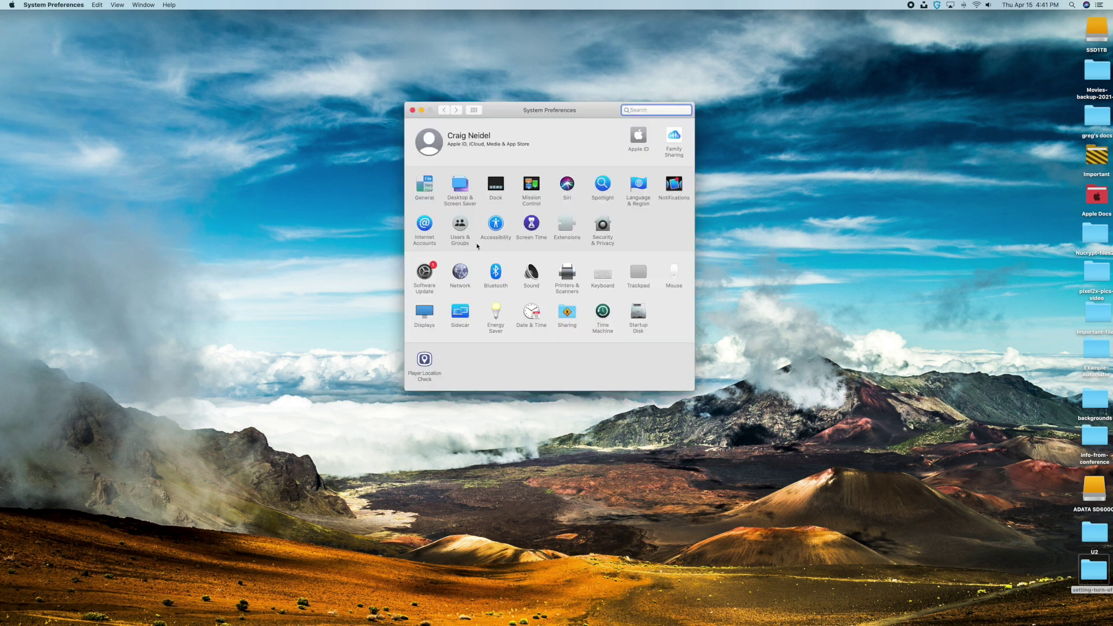
left_click(462, 225)
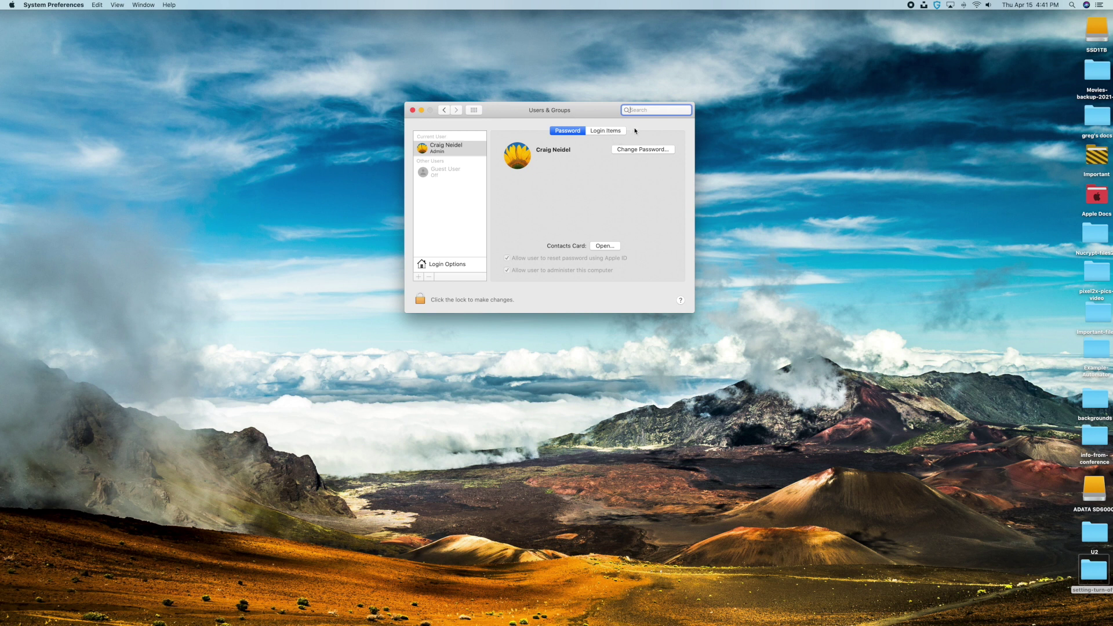
left_click(608, 132)
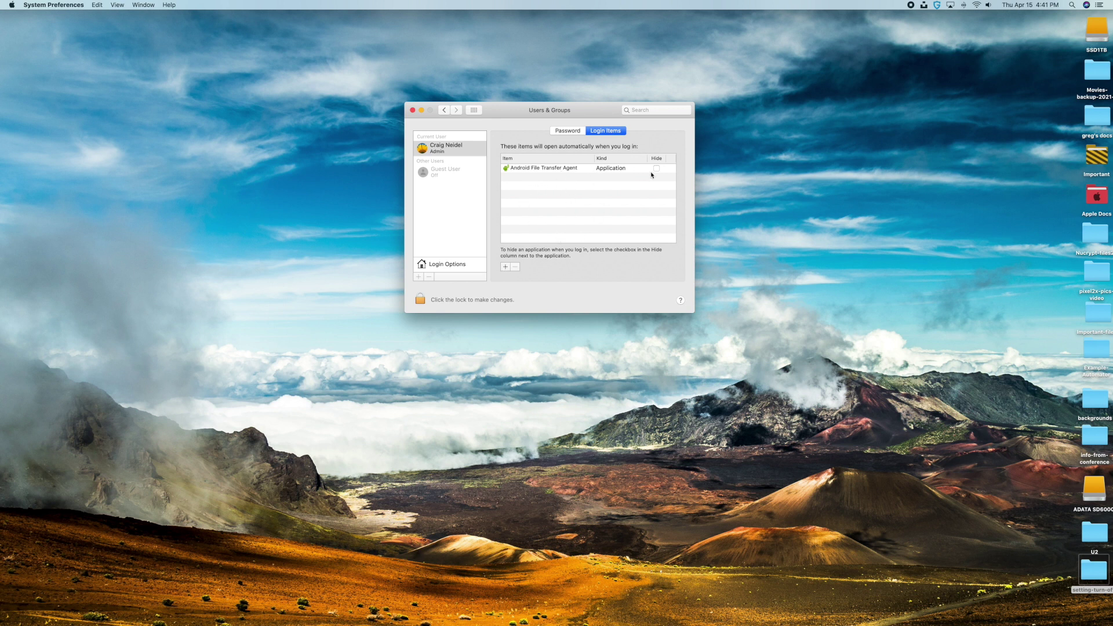
left_click(541, 169)
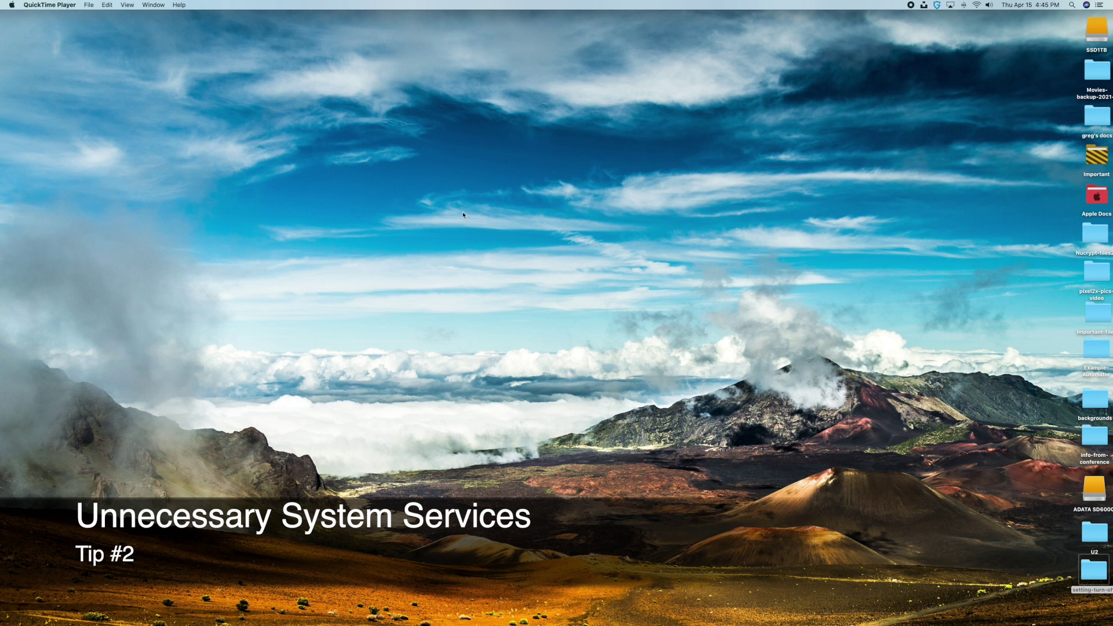
- Open Security & Privacy's Privacy tab and scroll the Location Services list down to System Services
left_click(11, 6)
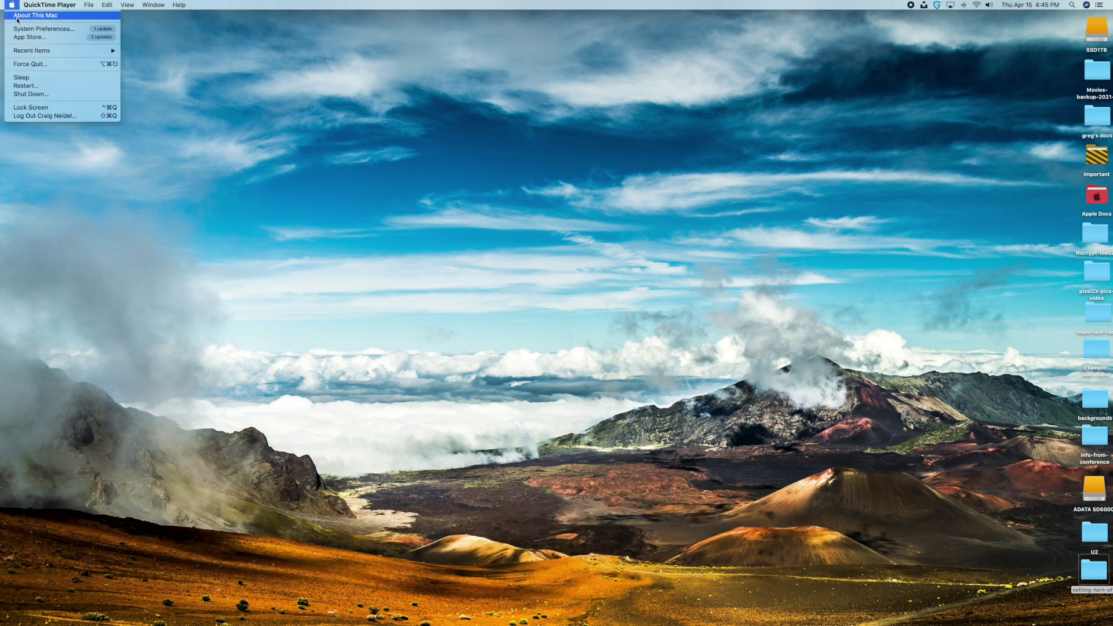
left_click(34, 28)
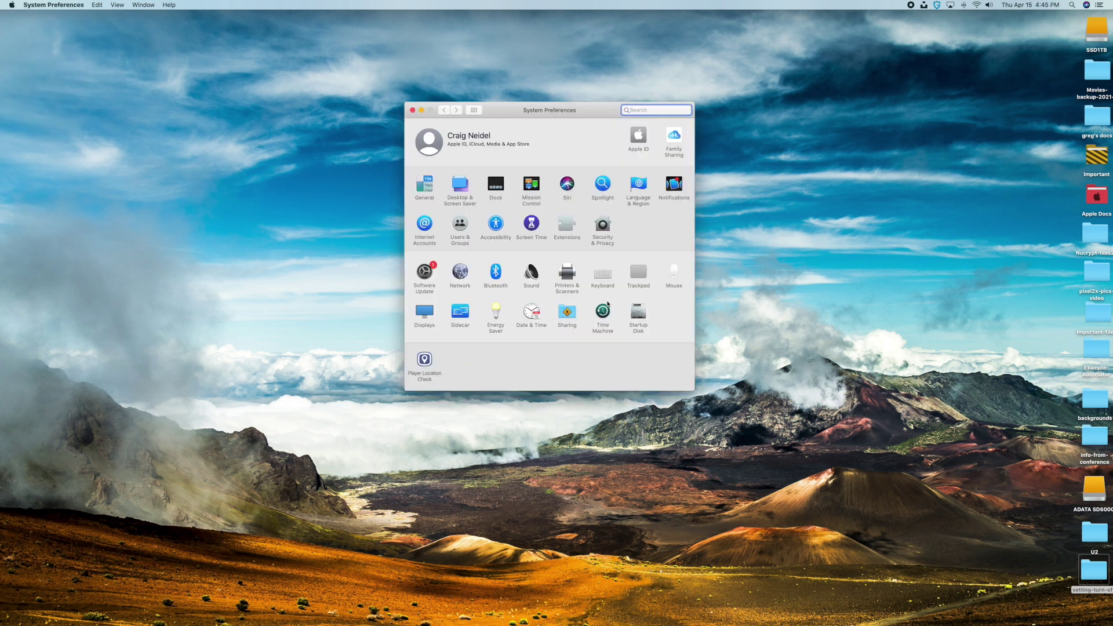
left_click(603, 225)
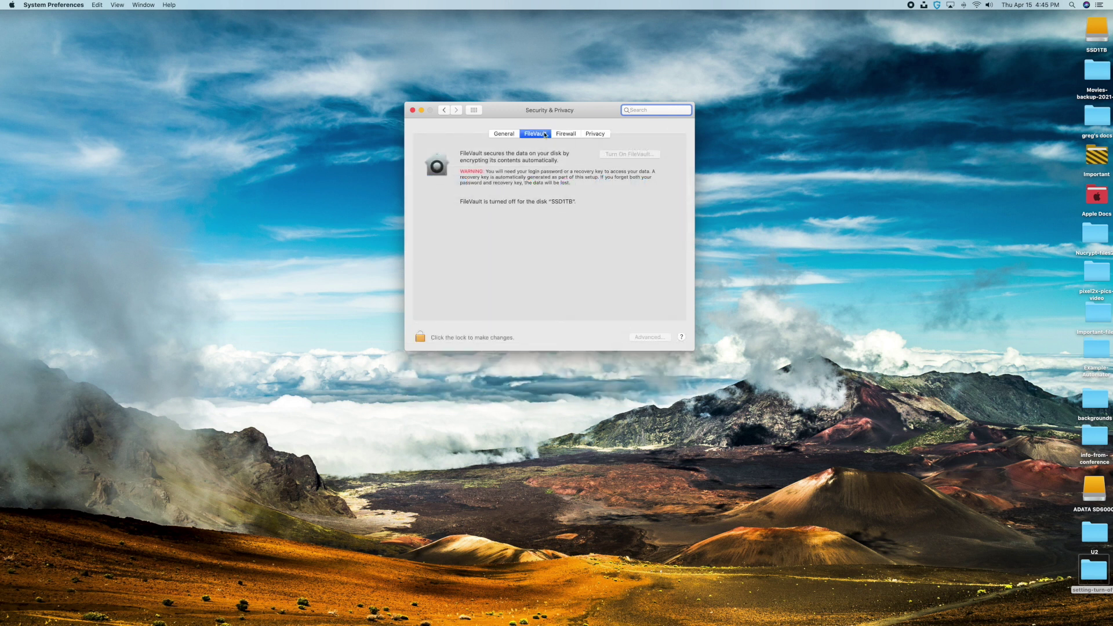
left_click(602, 134)
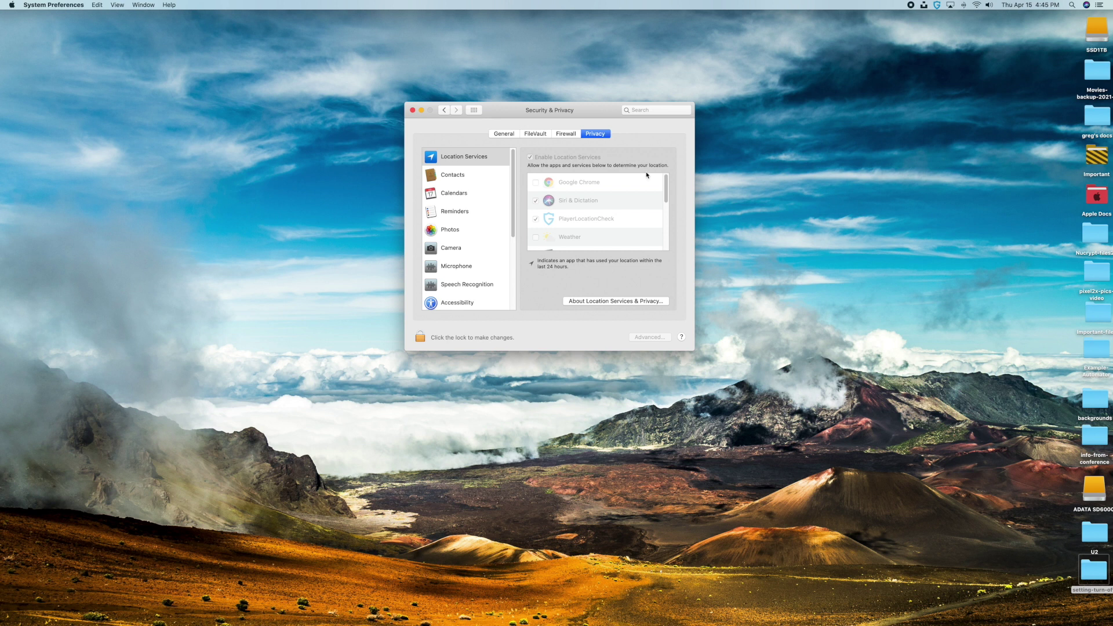
scroll(632, 232, "down", 10)
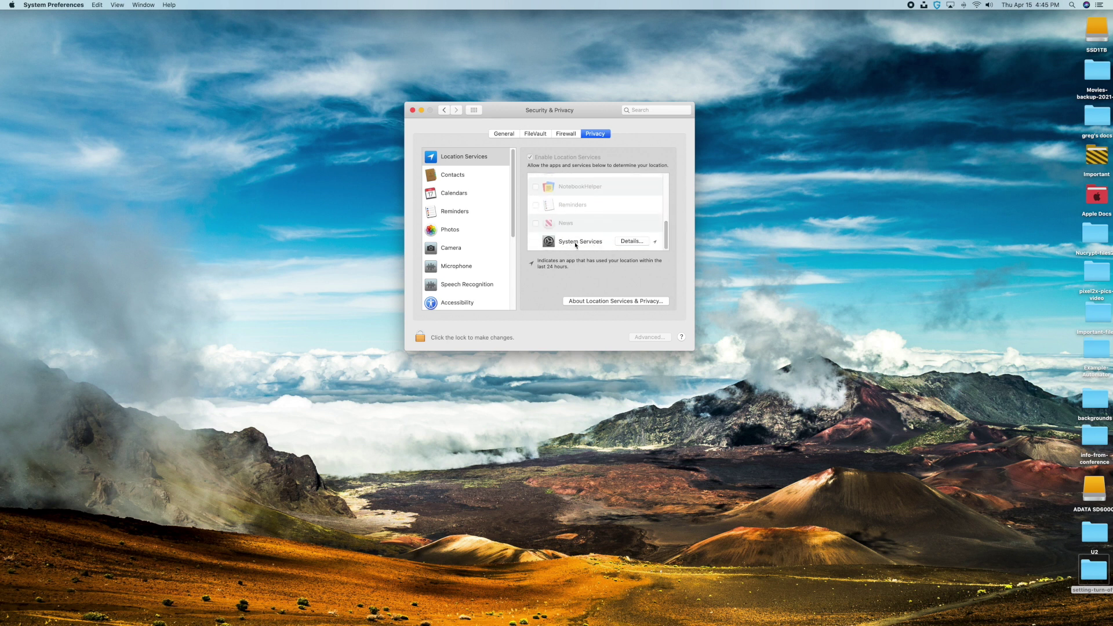
- Open the Details list for System Services to see which services may use location
left_click(631, 241)
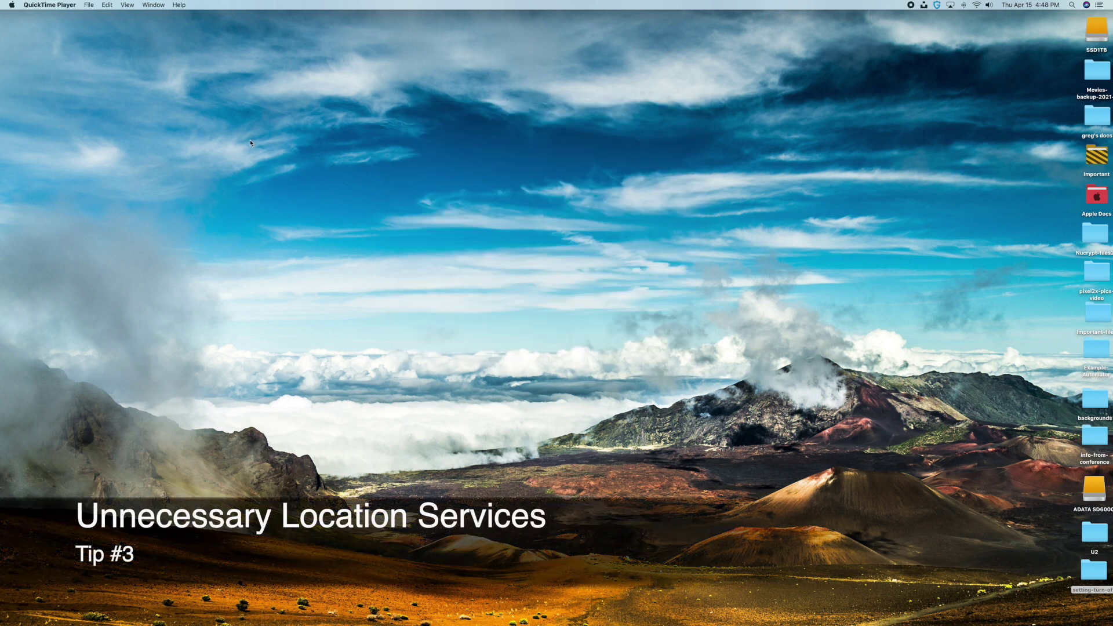
- Reopen System Preferences on Security & Privacy's Privacy tab showing the Location Services apps
left_click(13, 7)
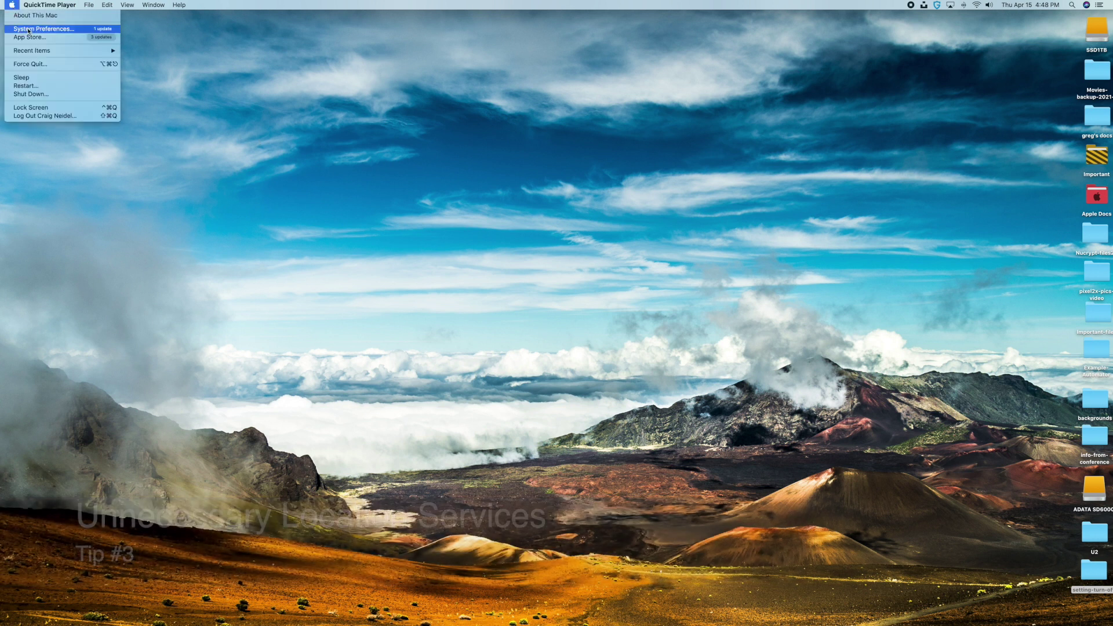
left_click(28, 29)
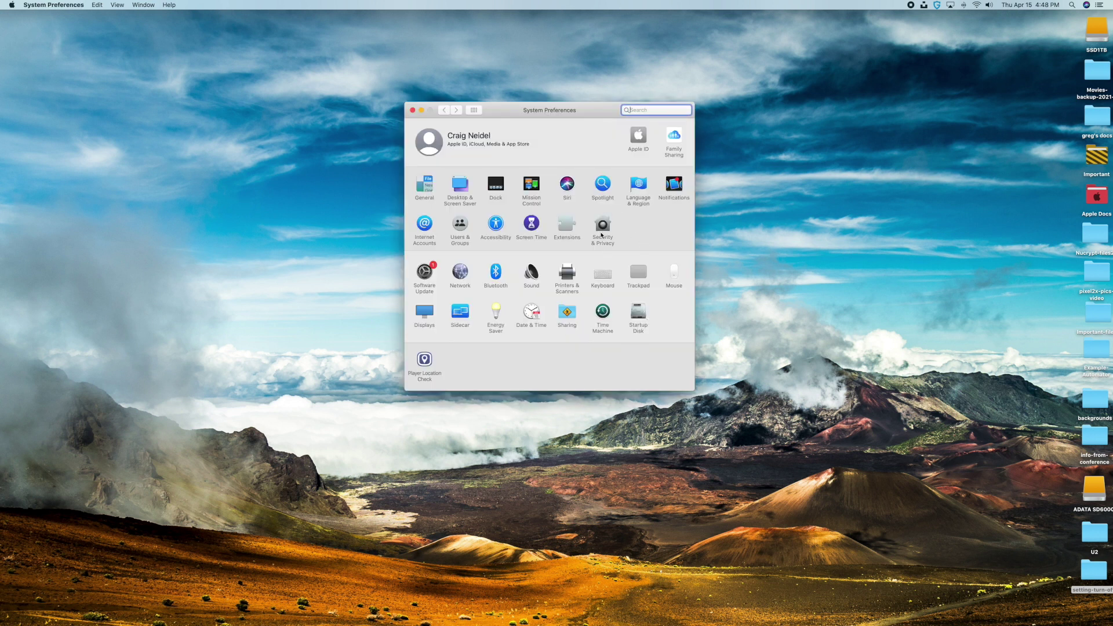
left_click(603, 229)
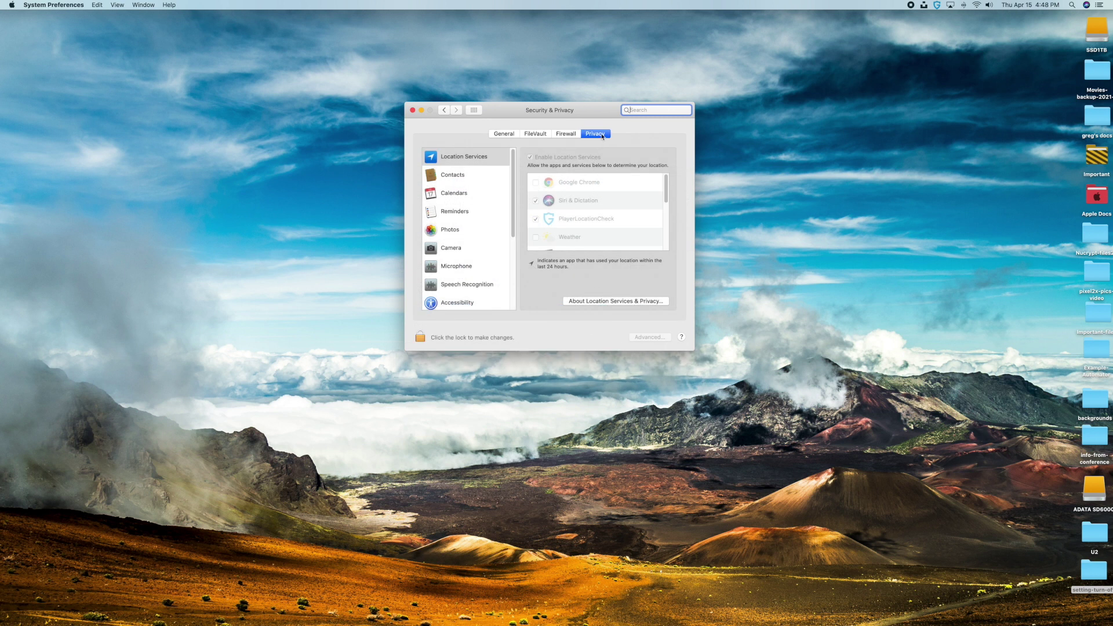
left_click(602, 134)
- Scroll up and down through the Location Services app list to review which apps use location
left_click_drag(666, 190, 667, 220)
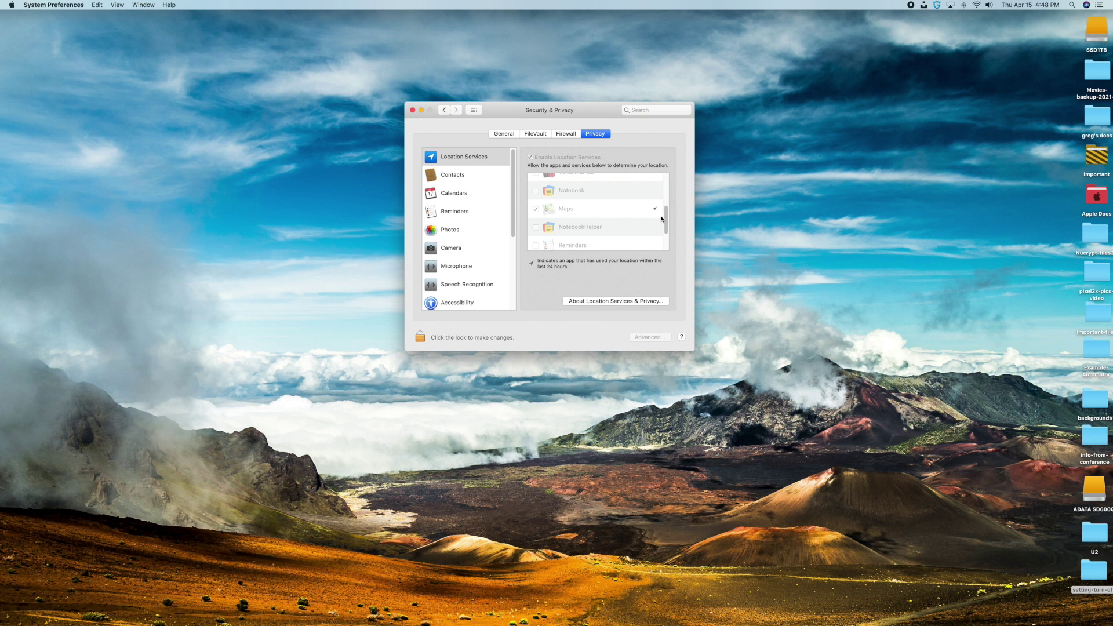
scroll(587, 229, "down", 3)
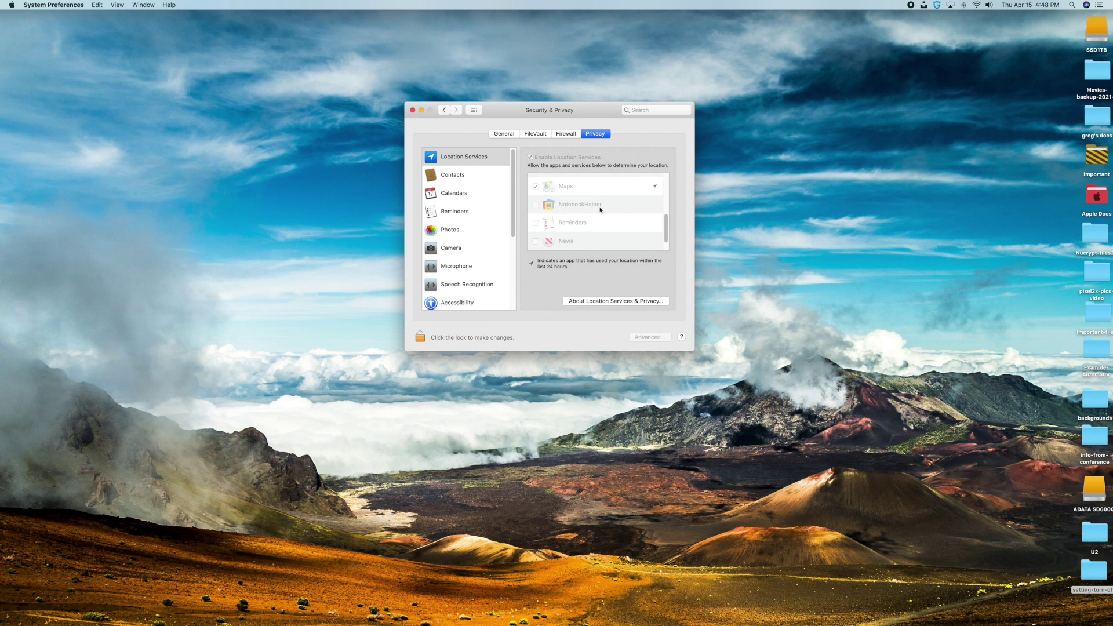
scroll(597, 223, "up", 3)
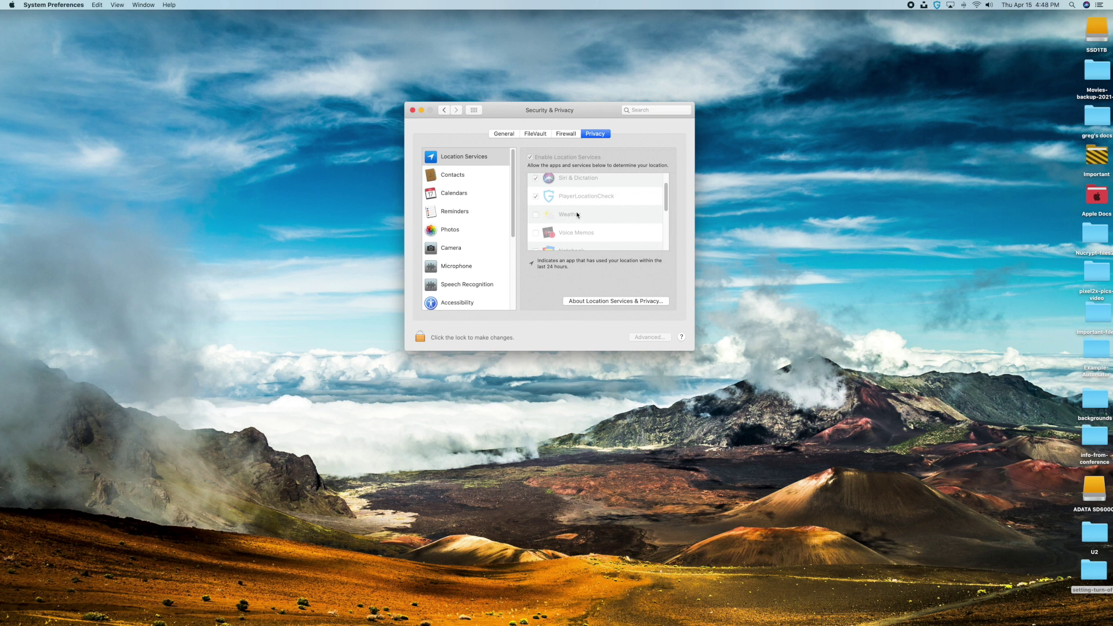
scroll(612, 218, "down", 1)
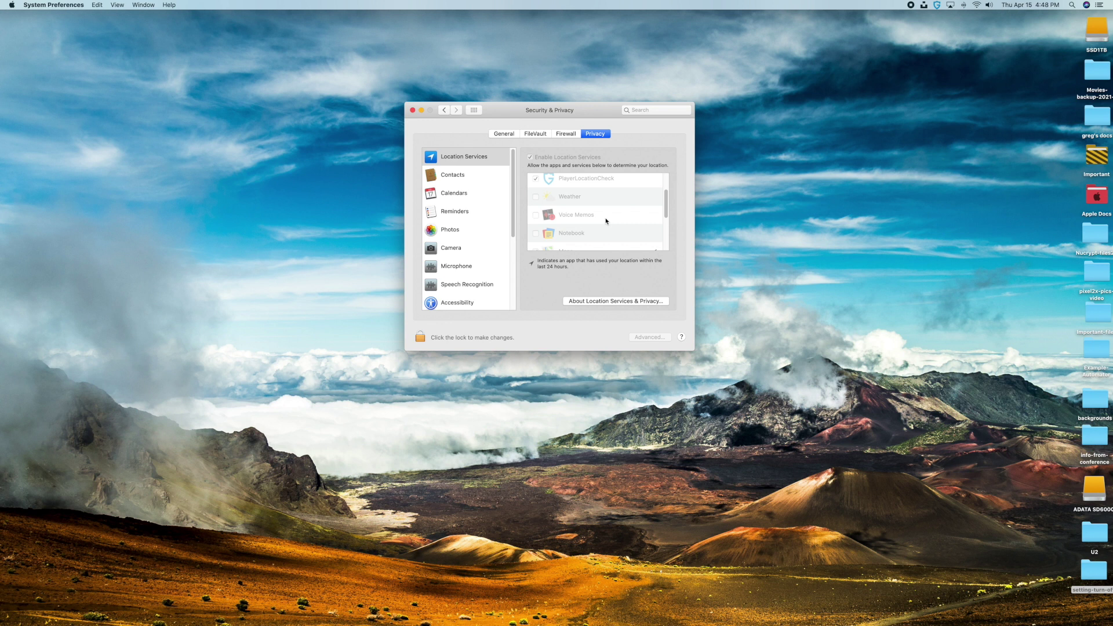
left_click_drag(664, 208, 667, 187)
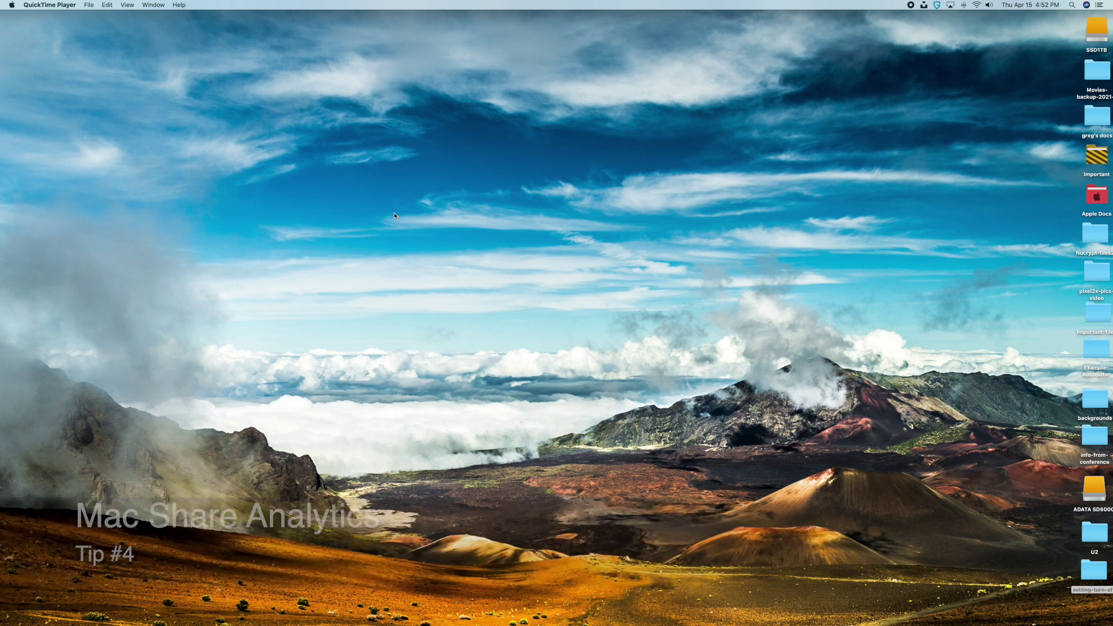
left_click(13, 5)
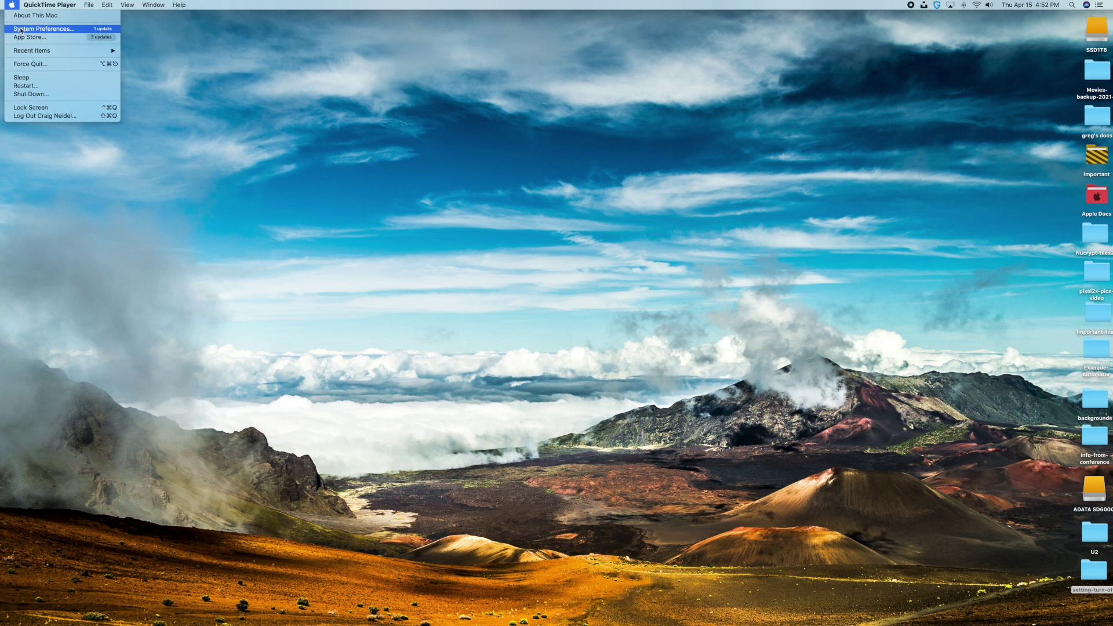
left_click(20, 29)
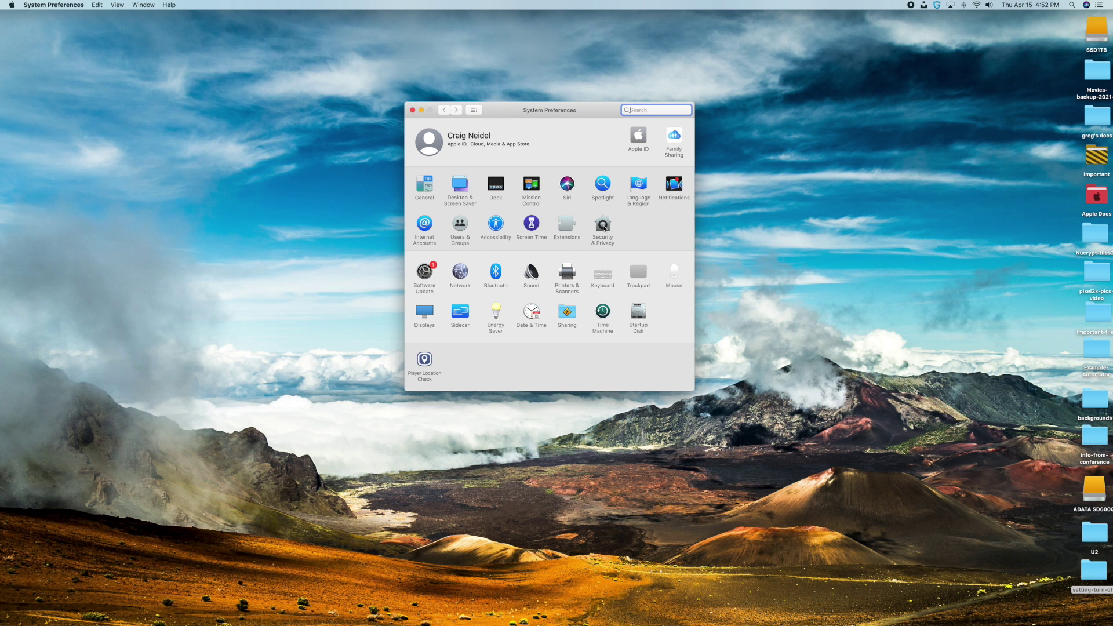
left_click(604, 228)
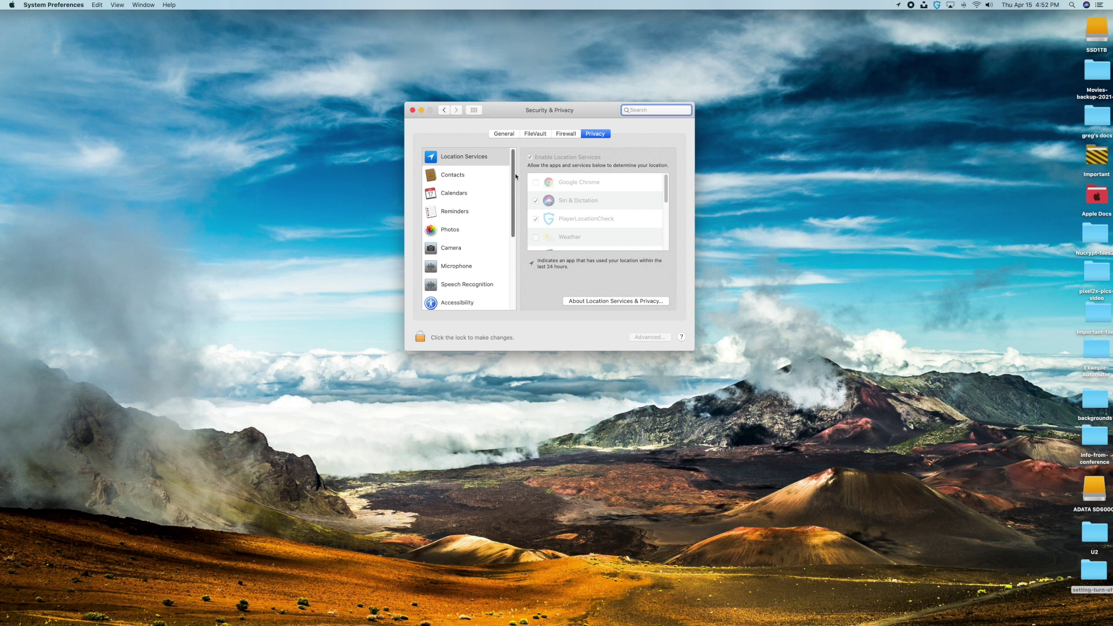
left_click_drag(513, 173, 513, 247)
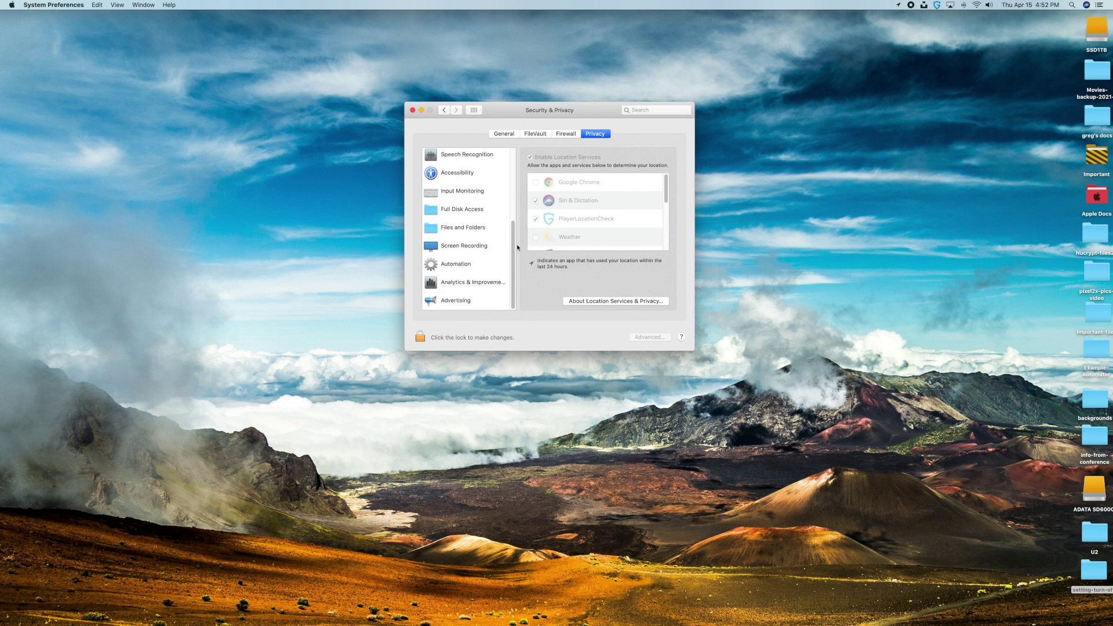
left_click(455, 285)
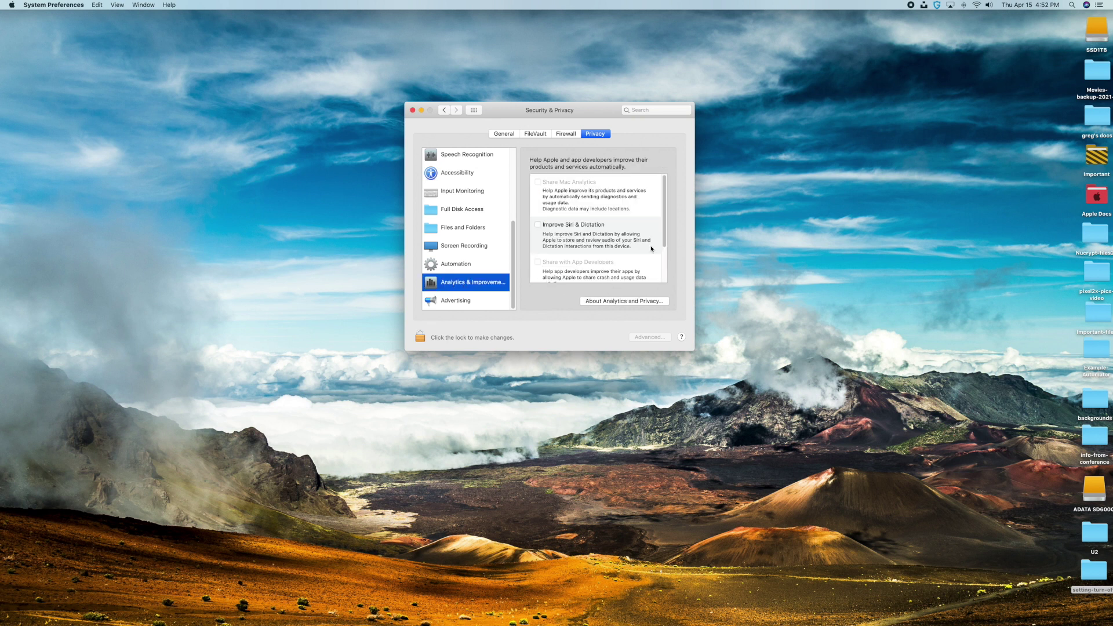
- Scroll through the Analytics & Improvements sharing options to review them
scroll(655, 238, "down", 3)
scroll(667, 209, "up", 3)
scroll(597, 229, "down", 3)
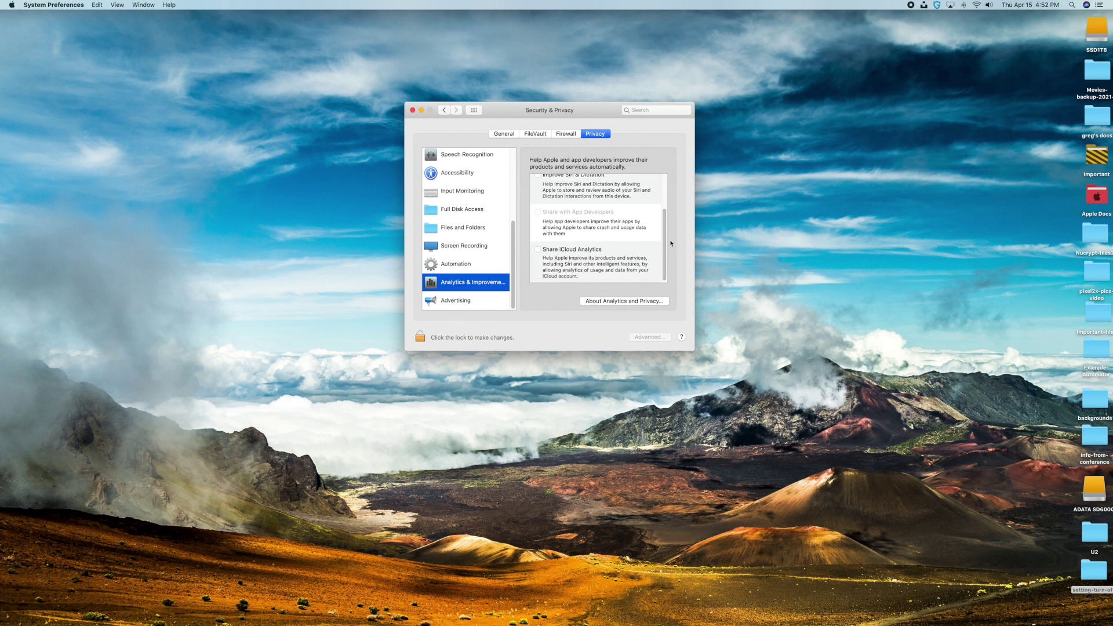
left_click_drag(664, 227, 665, 193)
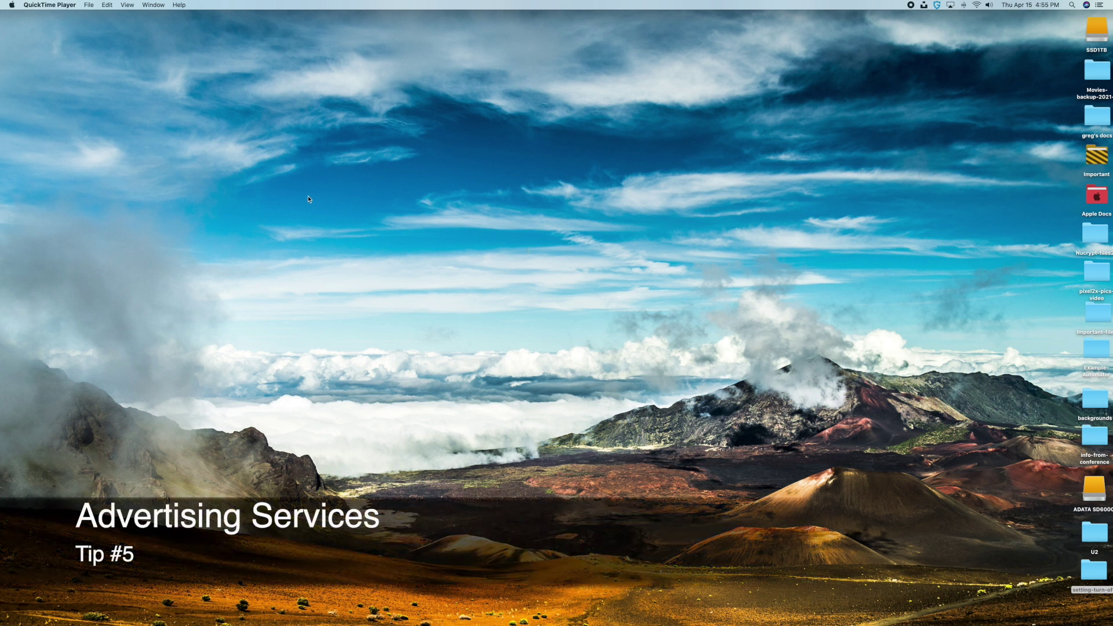
- Reopen System Preferences in Security & Privacy and scroll the Privacy categories down to Advertising
left_click(13, 5)
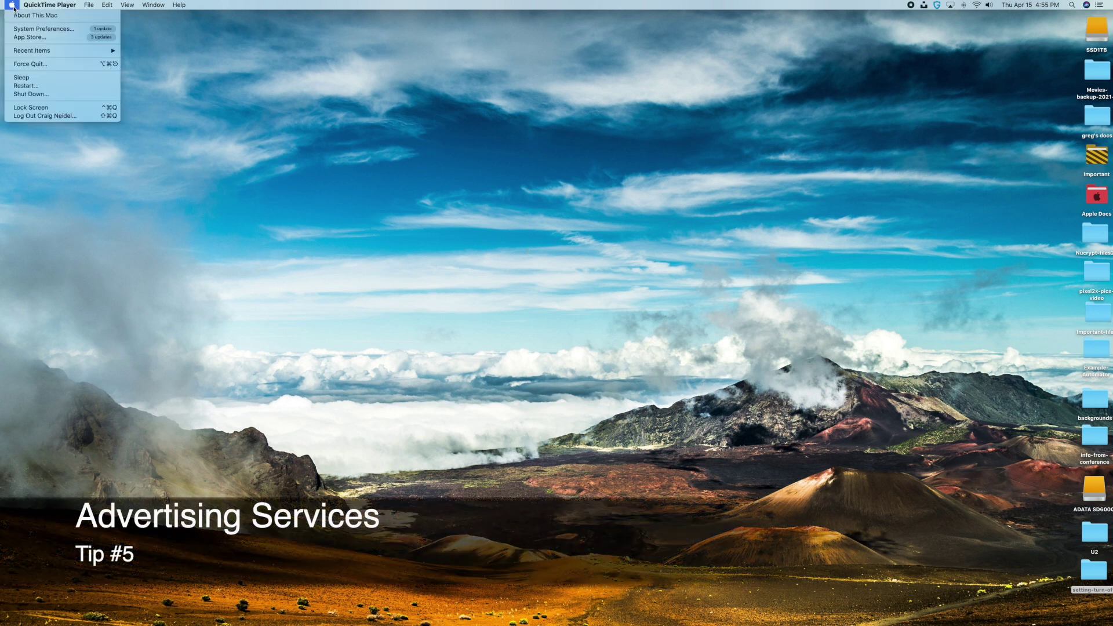
left_click(256, 146)
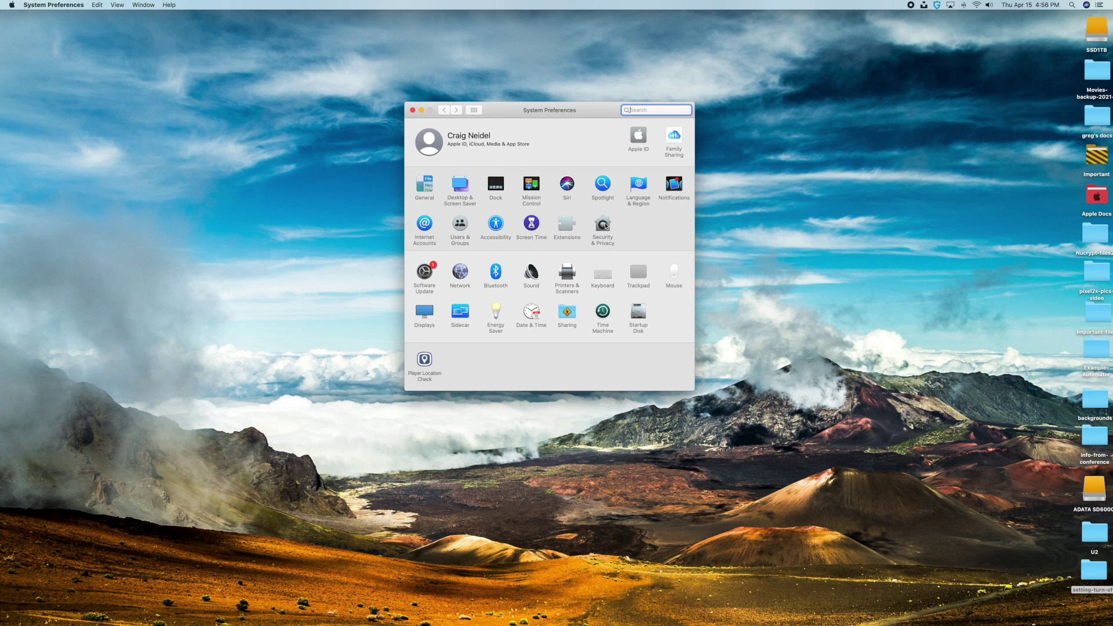
left_click(604, 225)
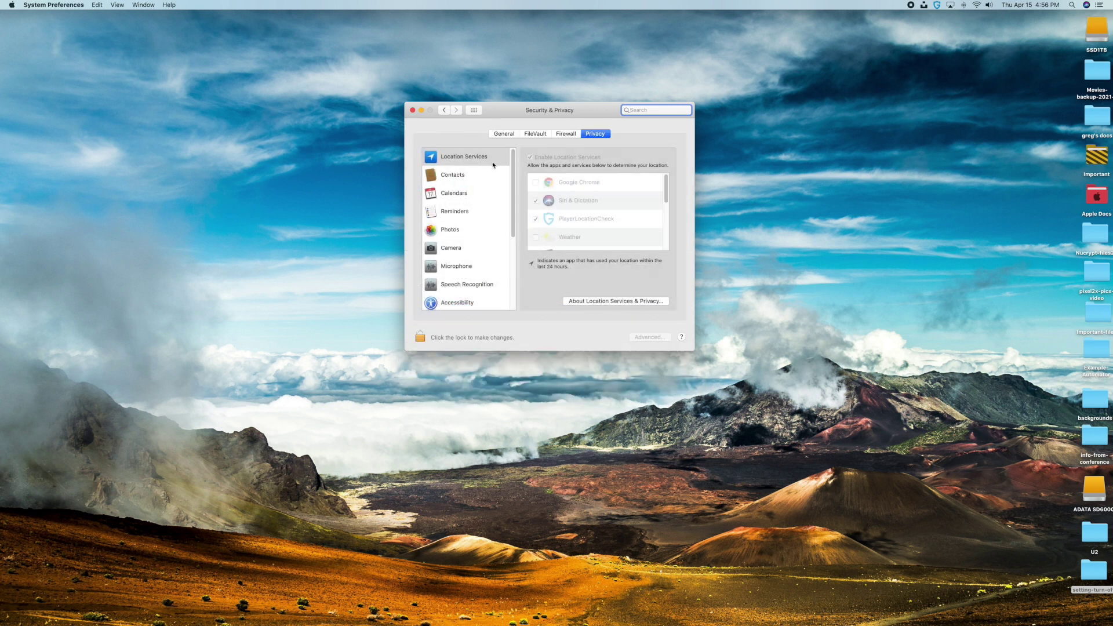
scroll(457, 278, "down", 5)
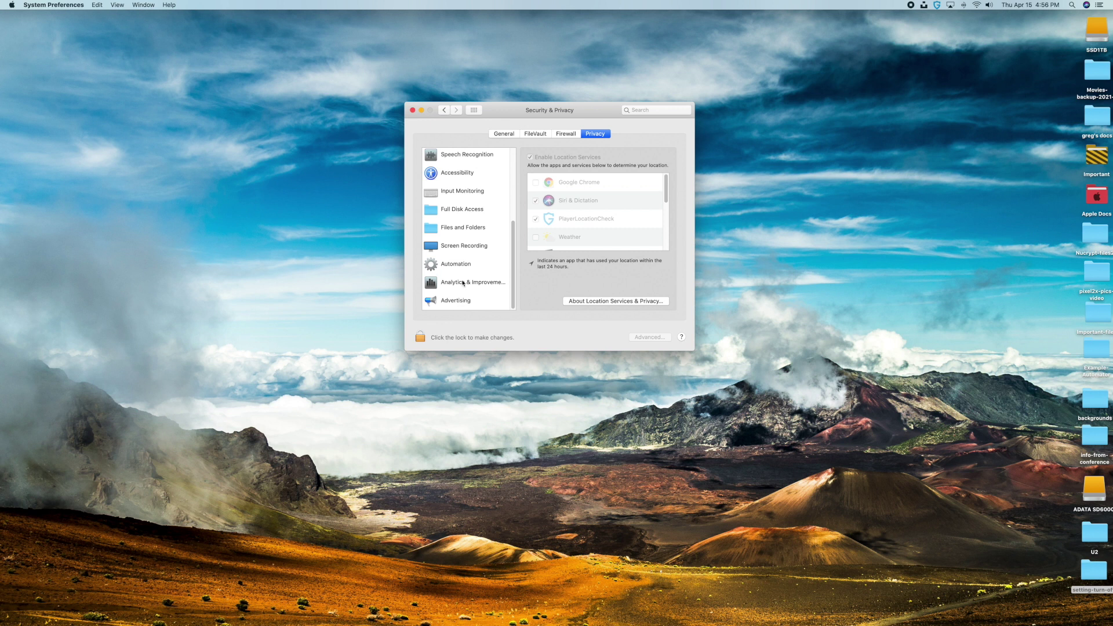
- Show the Advertising settings from the Privacy categories list
left_click(462, 302)
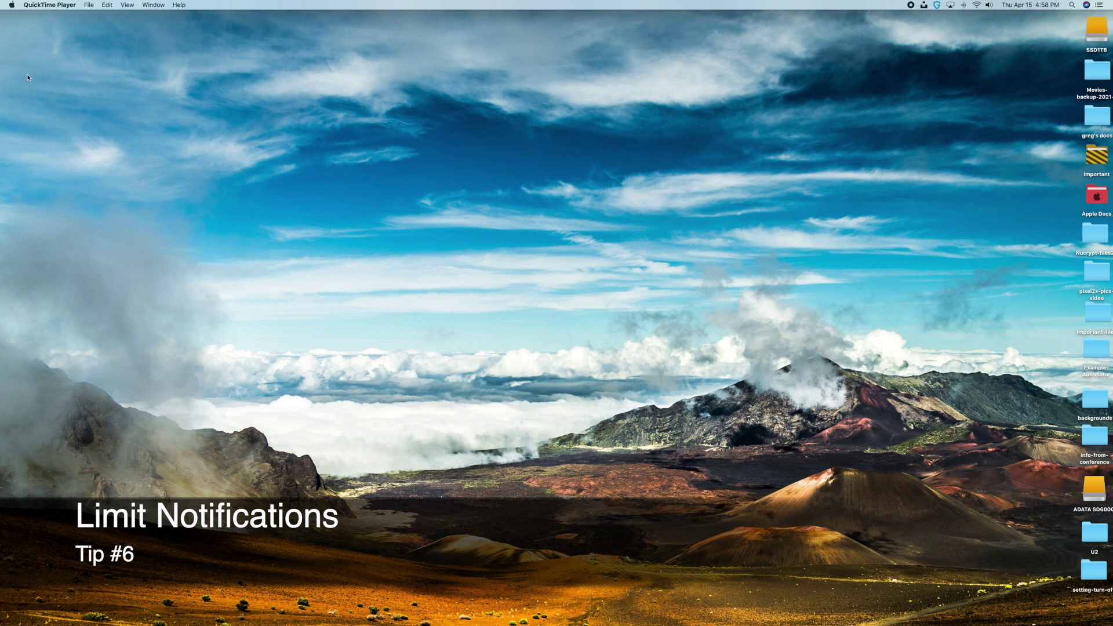
- Reopen System Preferences on the Notifications pane with its per-app list
left_click(11, 5)
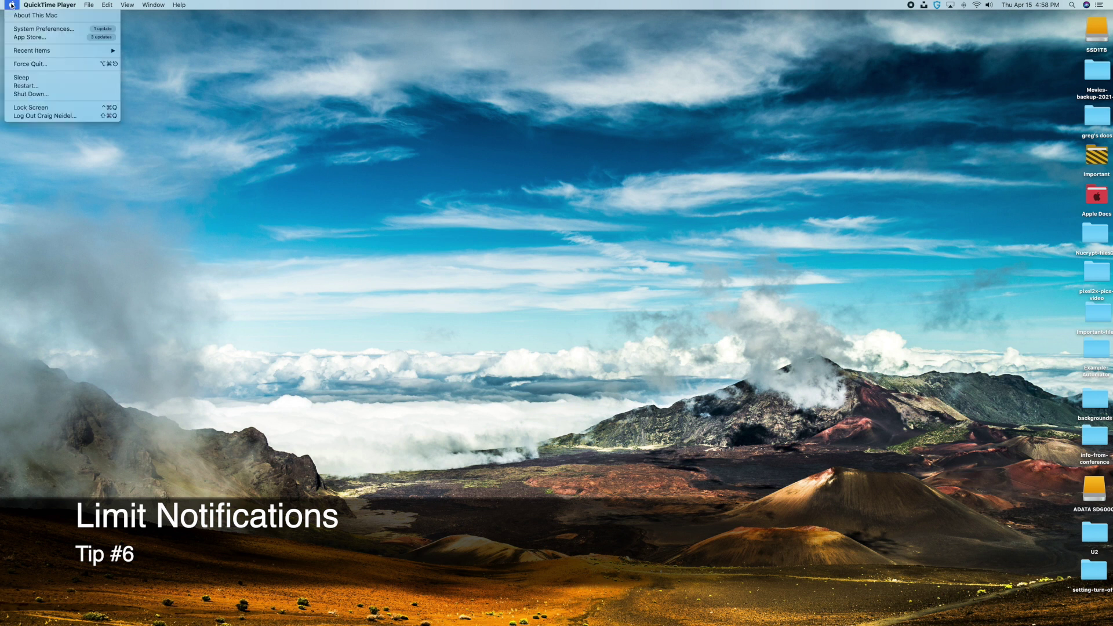
left_click(19, 29)
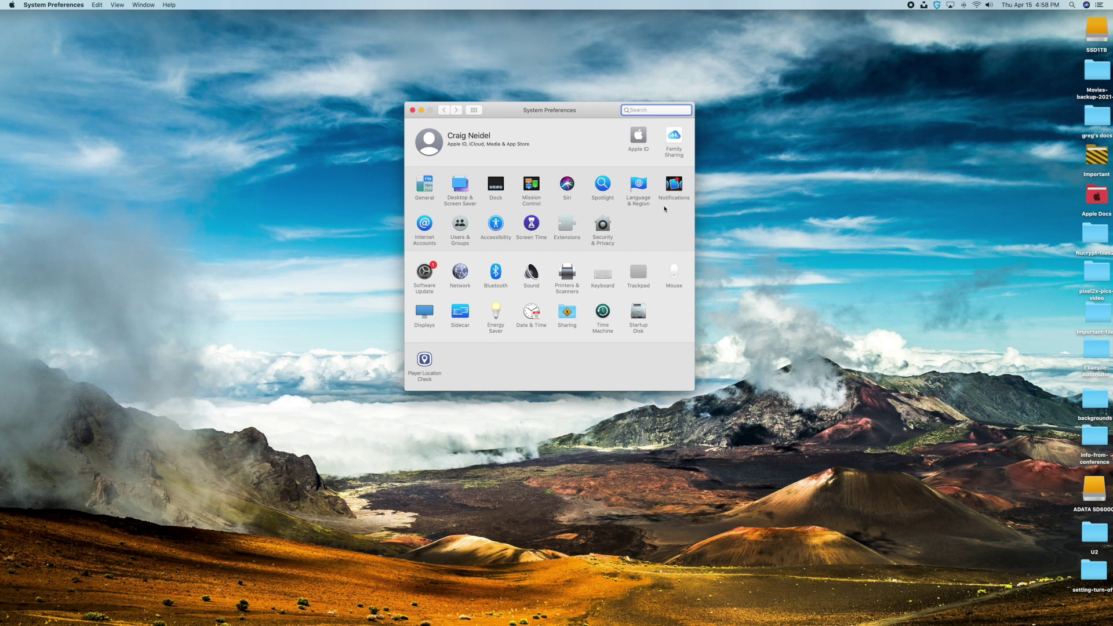
left_click(675, 187)
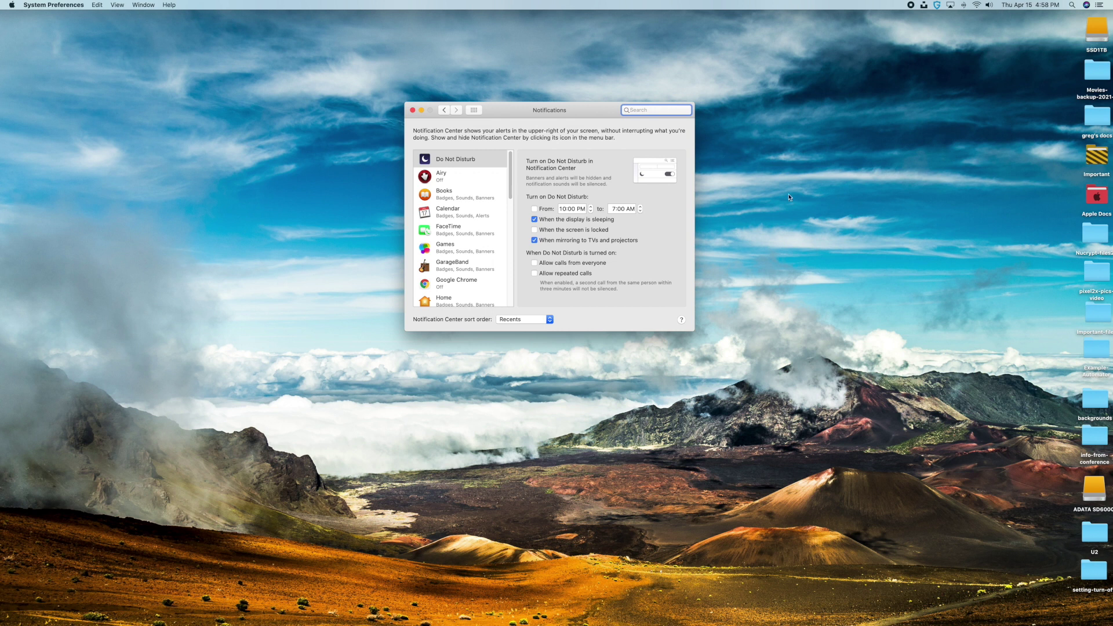
- Switch off Allow Notifications for Books, then browse the rest of the app list
left_click_drag(570, 110, 573, 127)
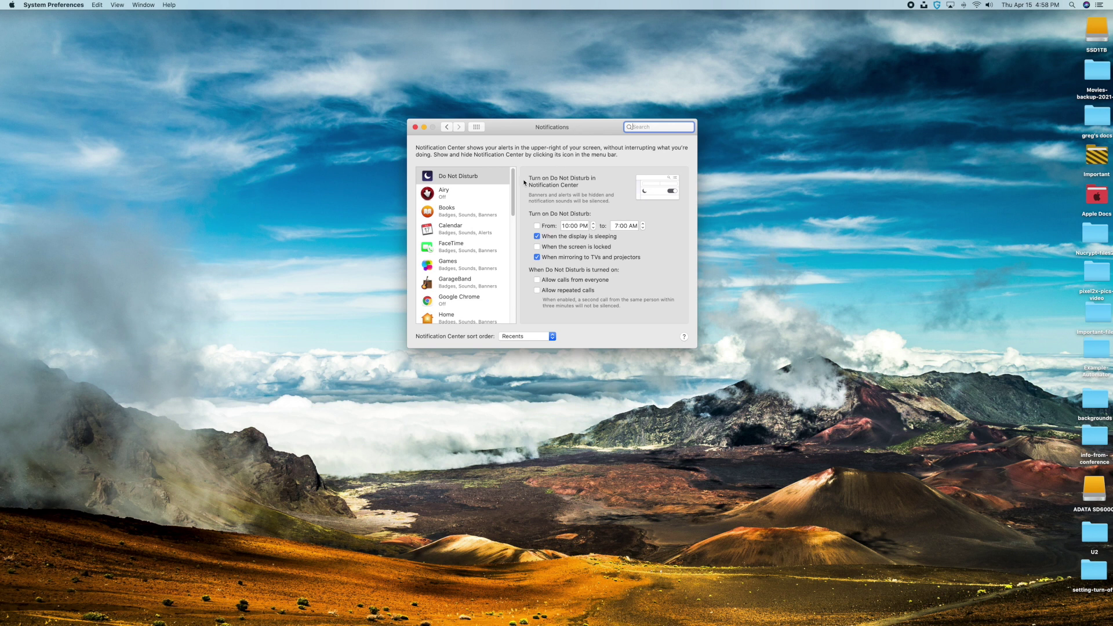
left_click_drag(514, 189, 513, 198)
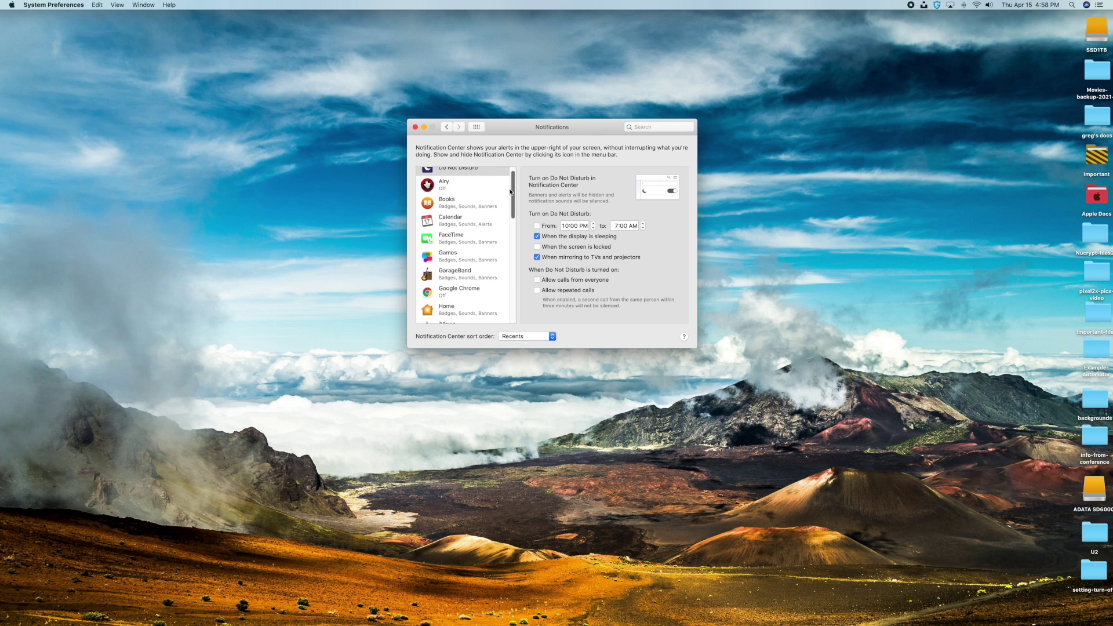
left_click(449, 203)
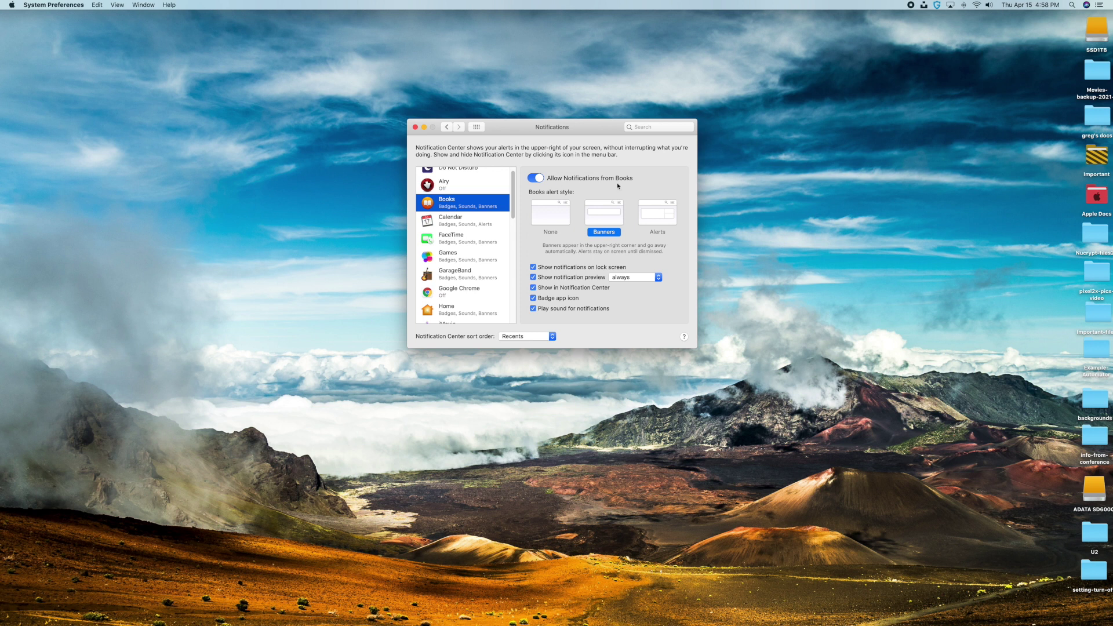
left_click(536, 179)
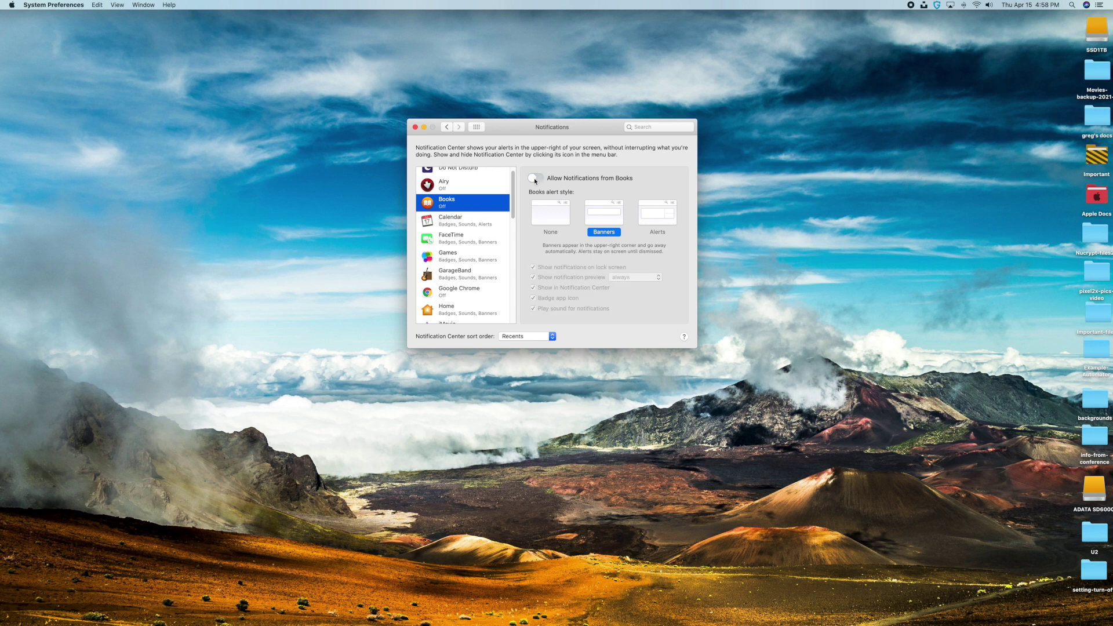
left_click(535, 179)
left_click(535, 179)
scroll(504, 214, "down", 10)
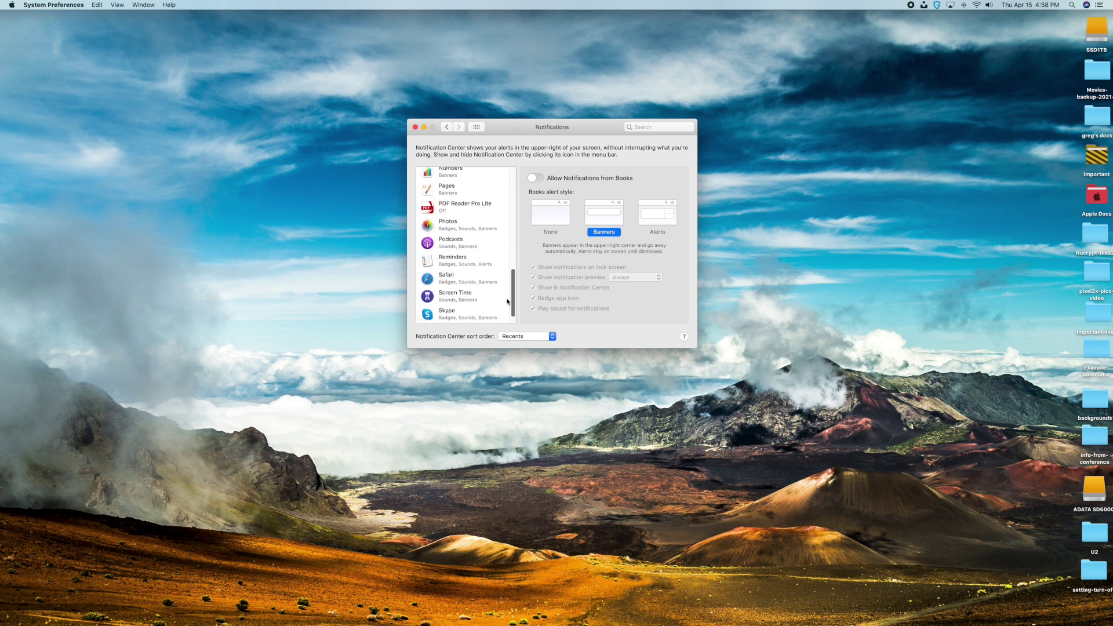
scroll(508, 300, "up", 10)
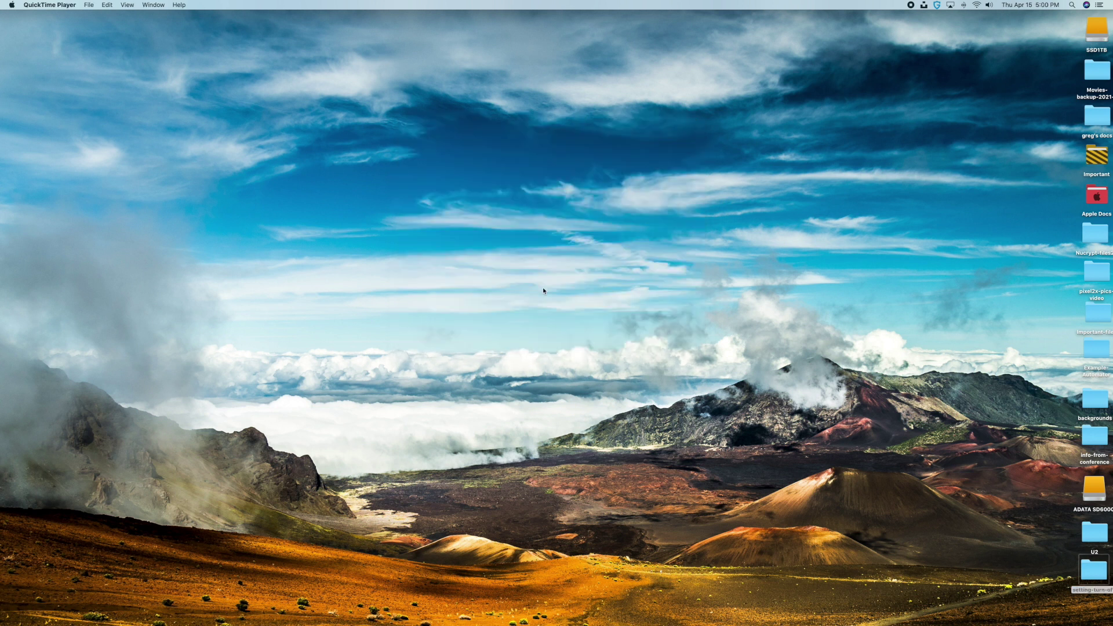
- Reopen System Preferences from the Apple menu and show the Extensions pane listing Notebook and Soulver 3
left_click(28, 9)
left_click(18, 32)
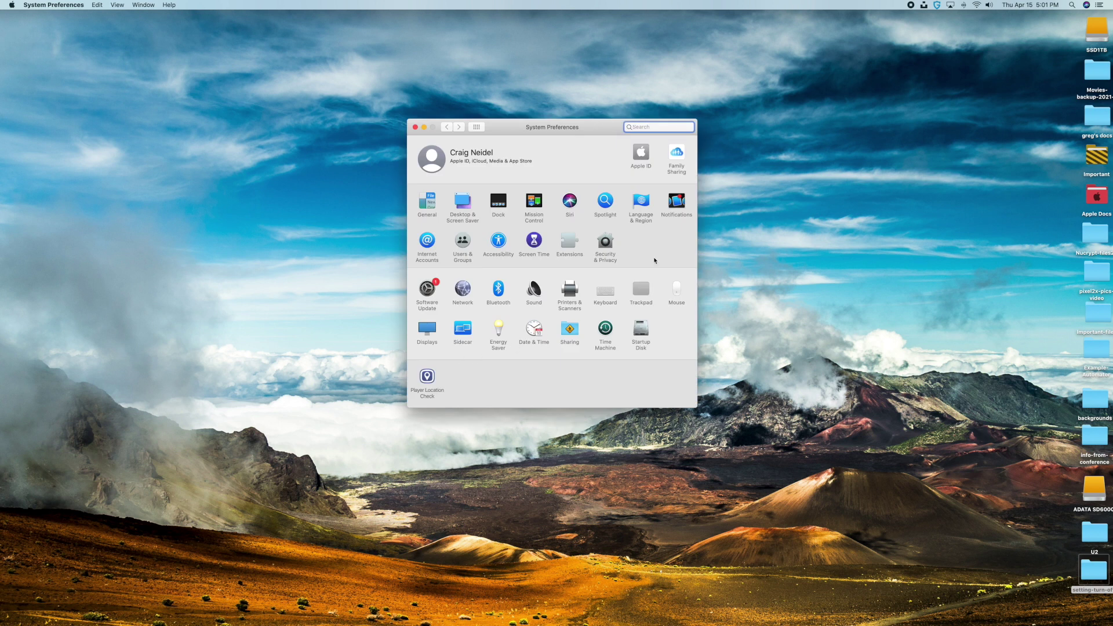
left_click(571, 246)
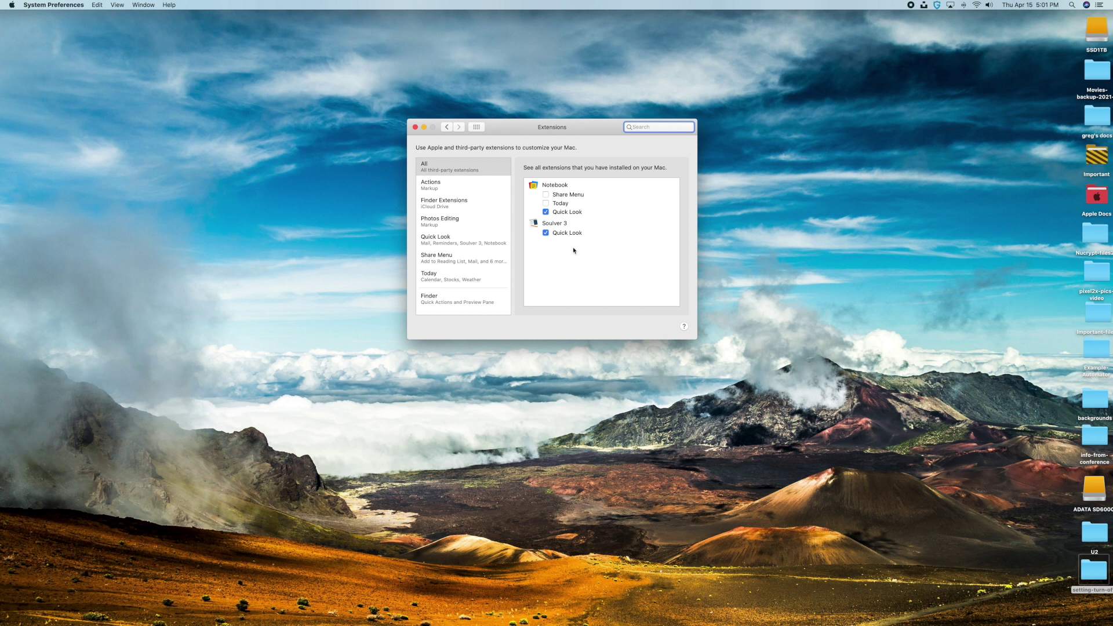
- Uncheck Soulver 3's Quick Look extension, leaving Notebook's Quick Look enabled
left_click(546, 234)
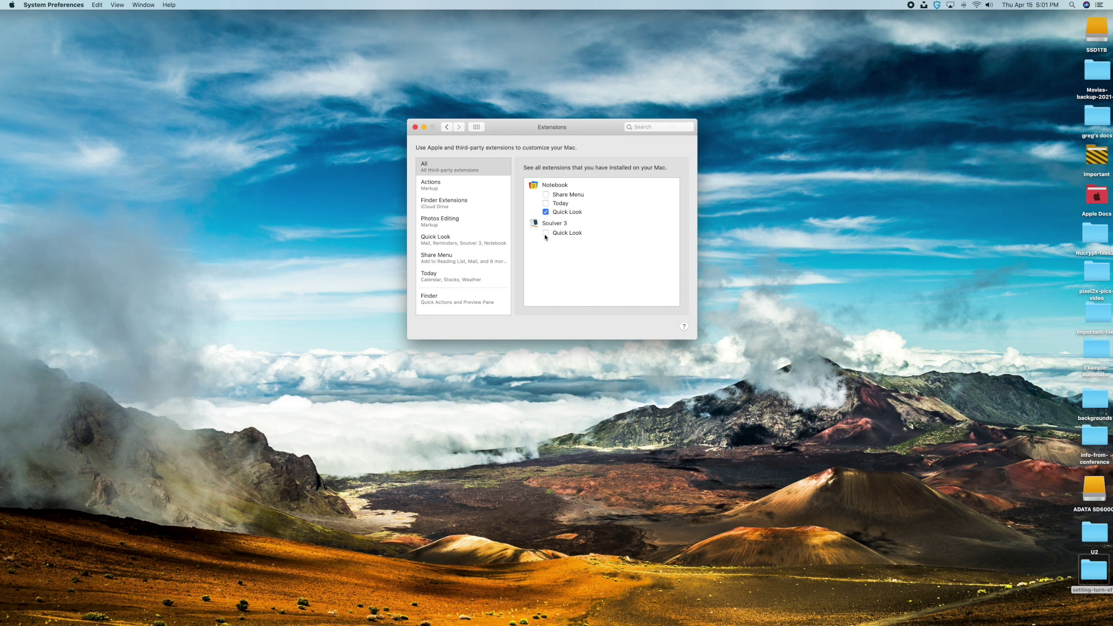